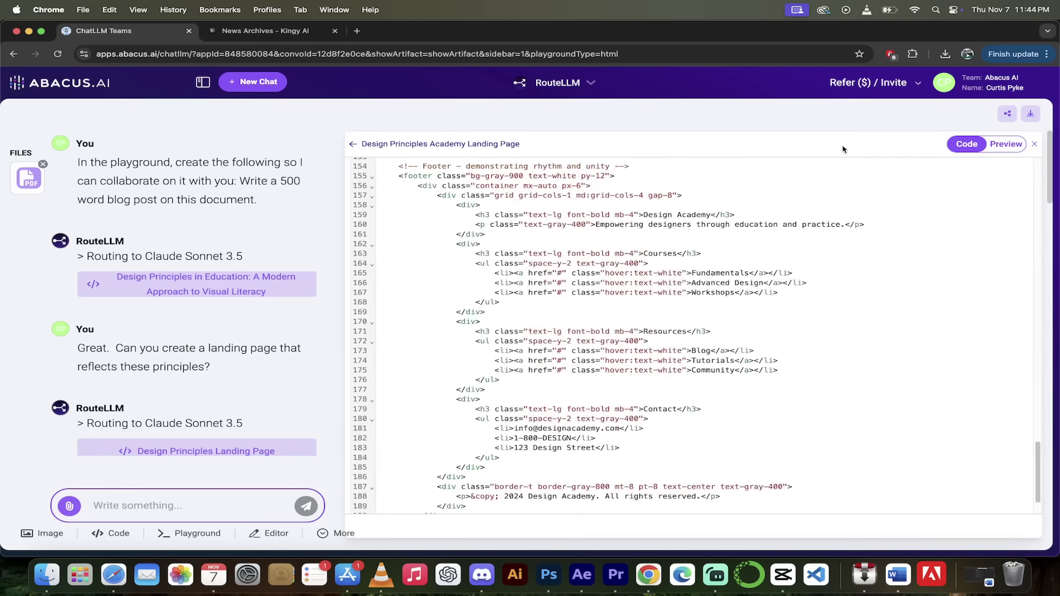
Step: Switch the Design Principles Academy landing page to its rendered preview and scroll through it
{"action": "left_click", "coordinate": [1006, 149]}
{"action": "scroll", "coordinate": [758, 273], "scroll_direction": "down", "scroll_amount": 10}
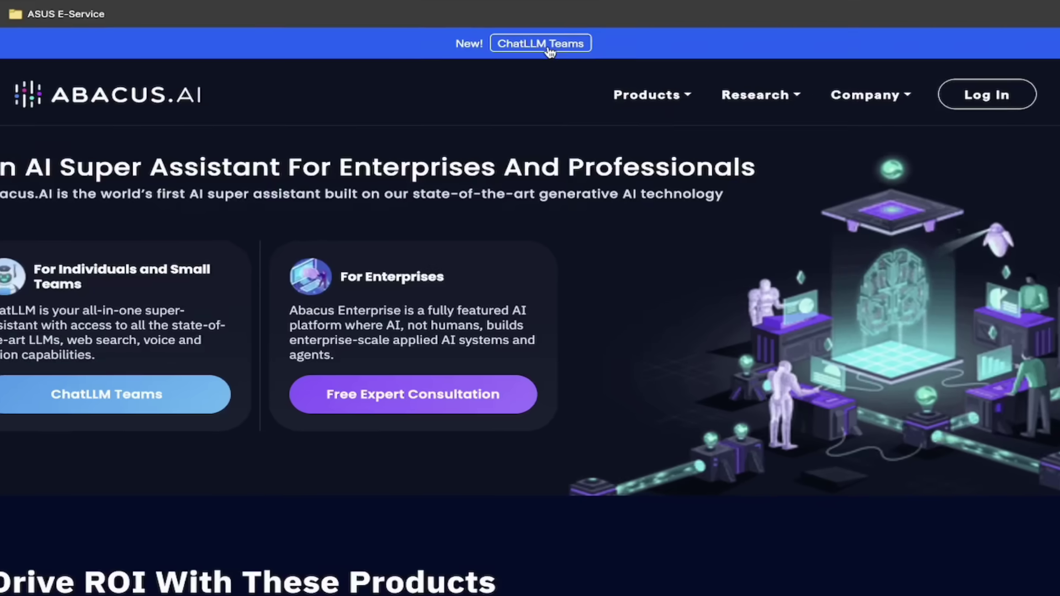
Step: Open ChatLLM Teams from the 'New!' banner on abacus.ai
{"action": "left_click", "coordinate": [549, 48]}
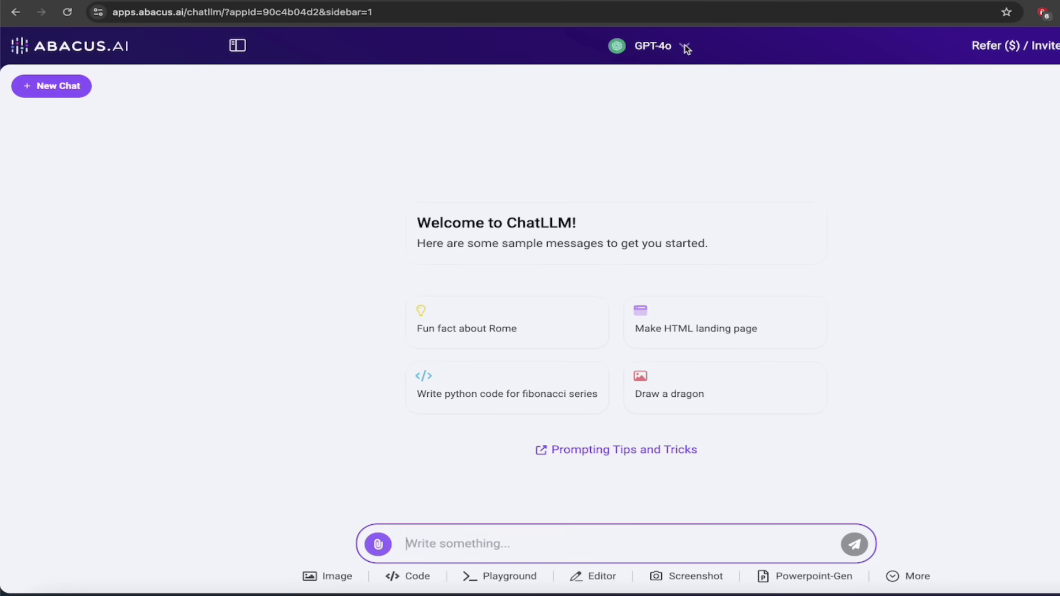
Step: Select RouteLLM as the chat model and turn on Editor mode
{"action": "left_click", "coordinate": [686, 46]}
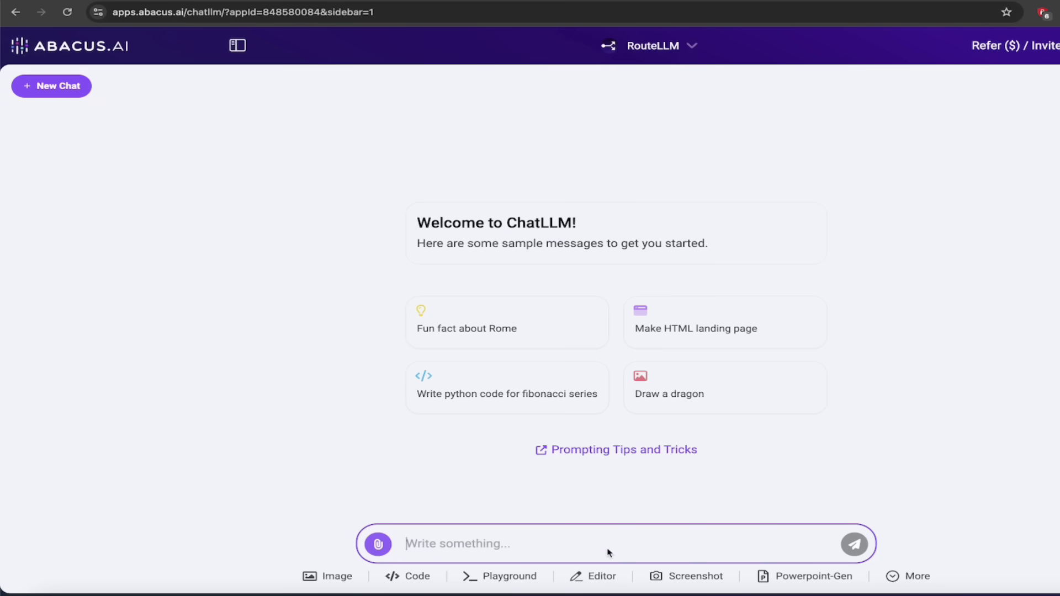
{"action": "left_click", "coordinate": [596, 575]}
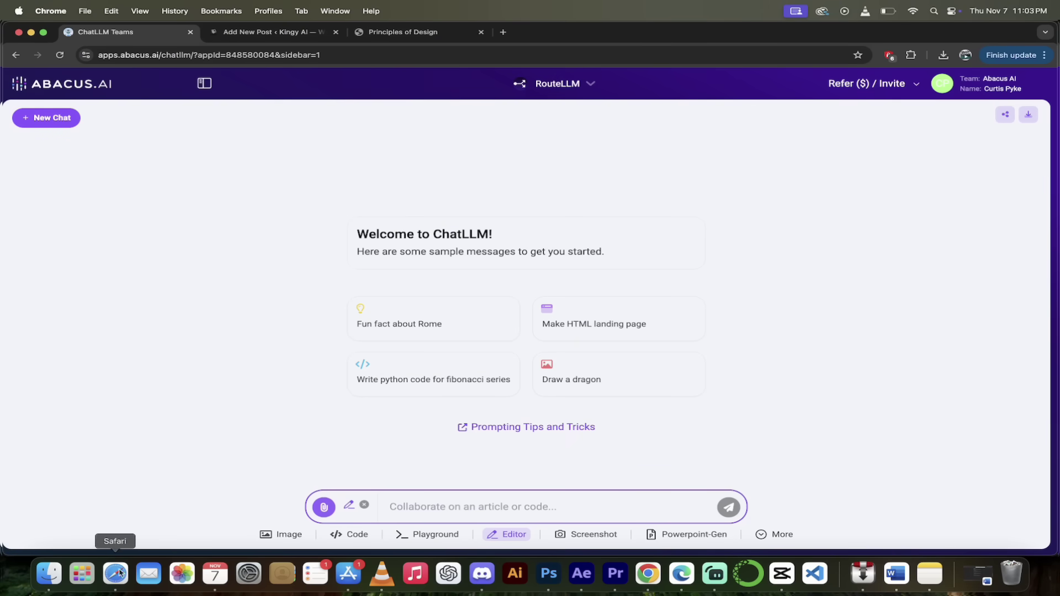
Step: Attach FBS-Principles-of-Design.pdf to the chat and start the prompt 'Write a 500 word blog post on this document.'
{"action": "left_click", "coordinate": [51, 576]}
{"action": "mouse_move", "coordinate": [531, 108]}
{"action": "left_click_drag", "start_coordinate": [536, 110], "coordinate": [482, 503]}
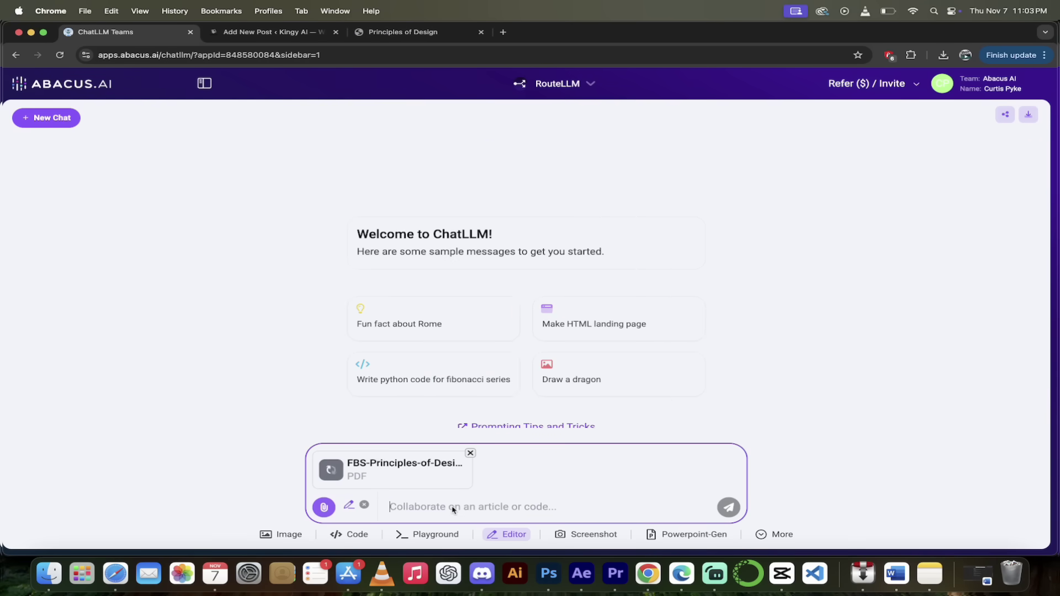
{"action": "type", "text": "W"}
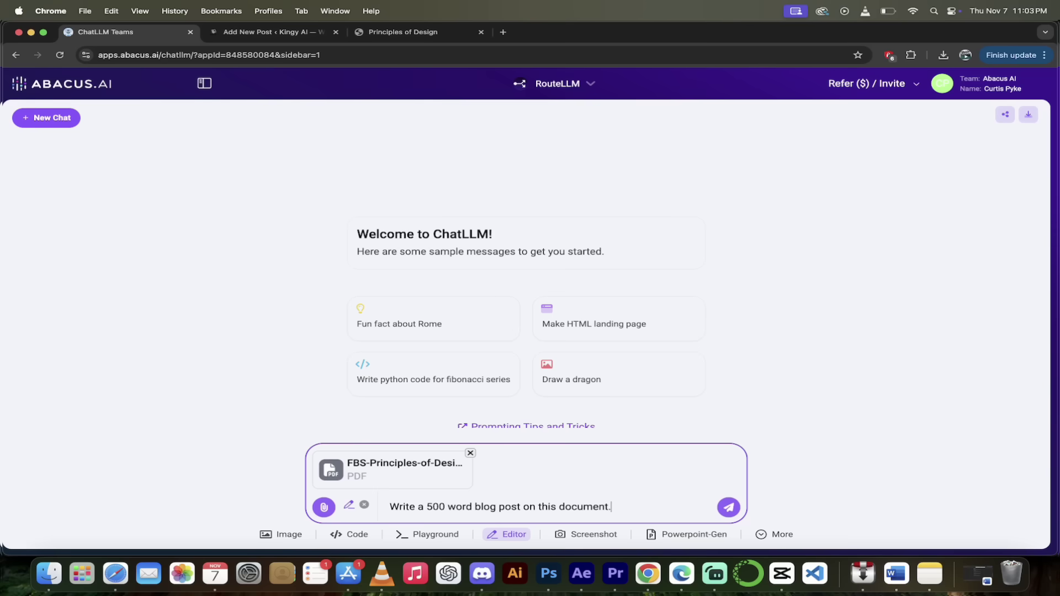
Step: Send the blog post request and review the generated 'Design Principles in Education' post
{"action": "key", "text": "Return"}
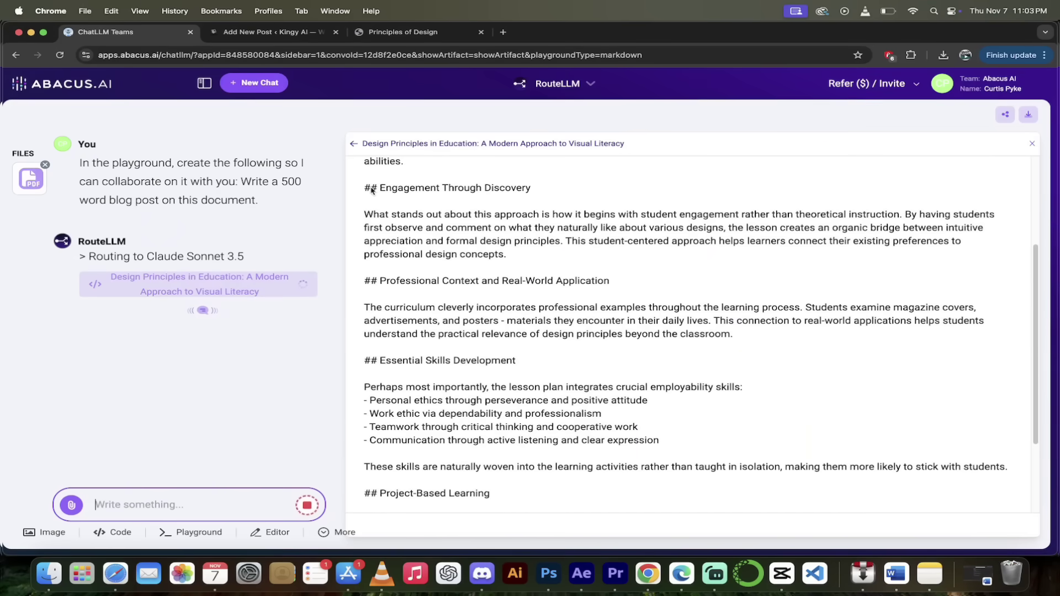
{"action": "scroll", "coordinate": [413, 223], "scroll_direction": "up", "scroll_amount": 5}
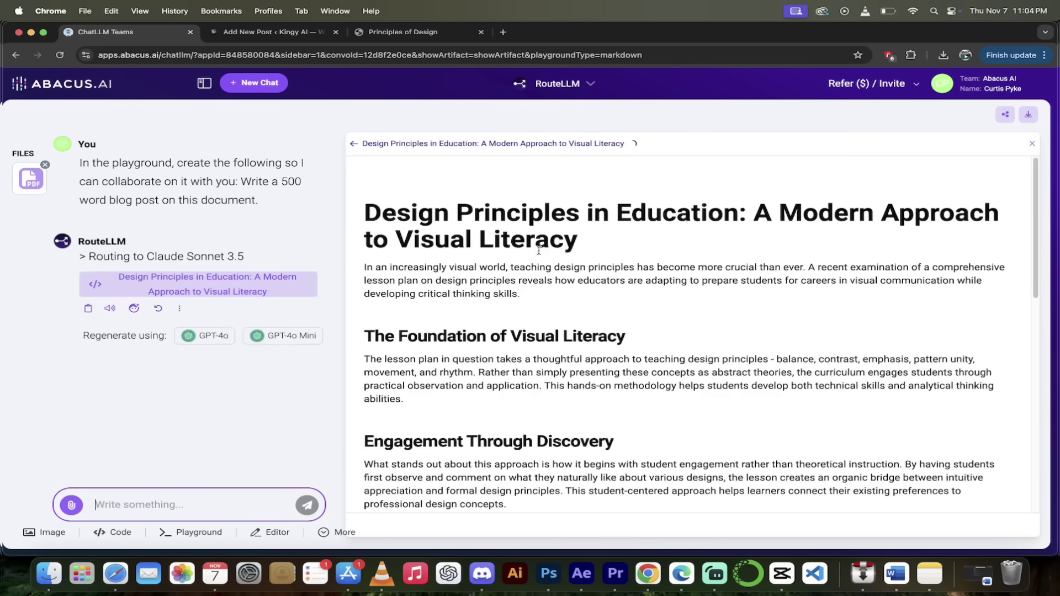
{"action": "scroll", "coordinate": [623, 231], "scroll_direction": "down", "scroll_amount": 2}
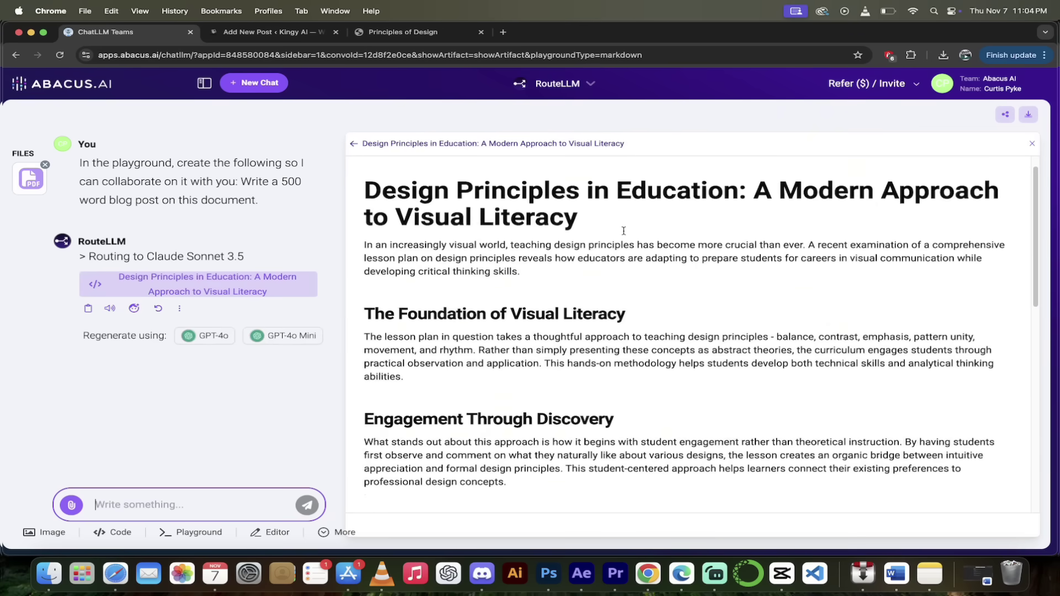
{"action": "scroll", "coordinate": [623, 231], "scroll_direction": "up", "scroll_amount": 2}
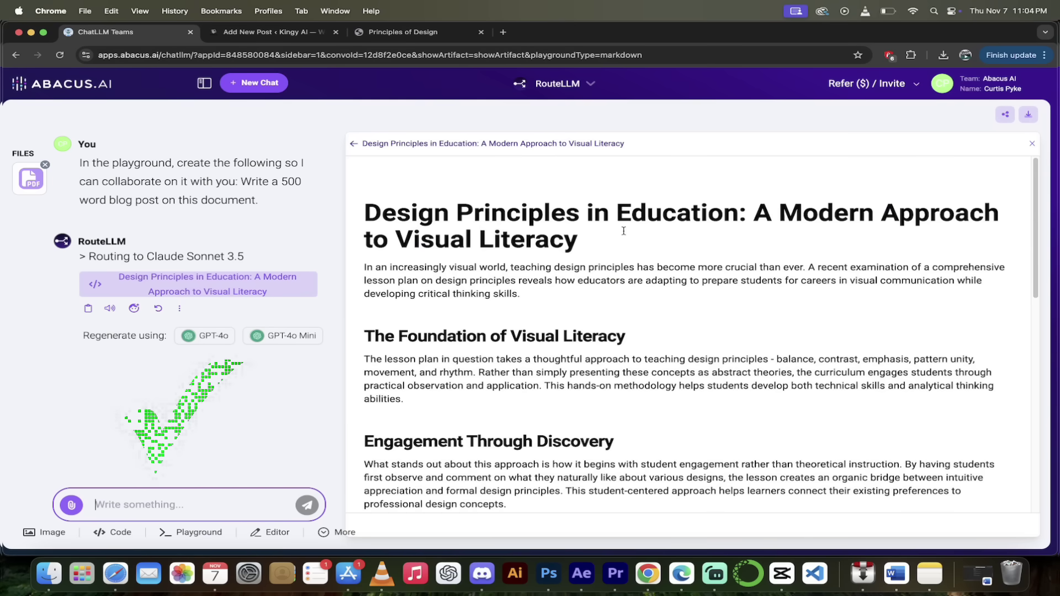
Step: Change the title's last word from 'Literacy' to 'Design', leaving it non-italic
{"action": "left_click", "coordinate": [402, 216]}
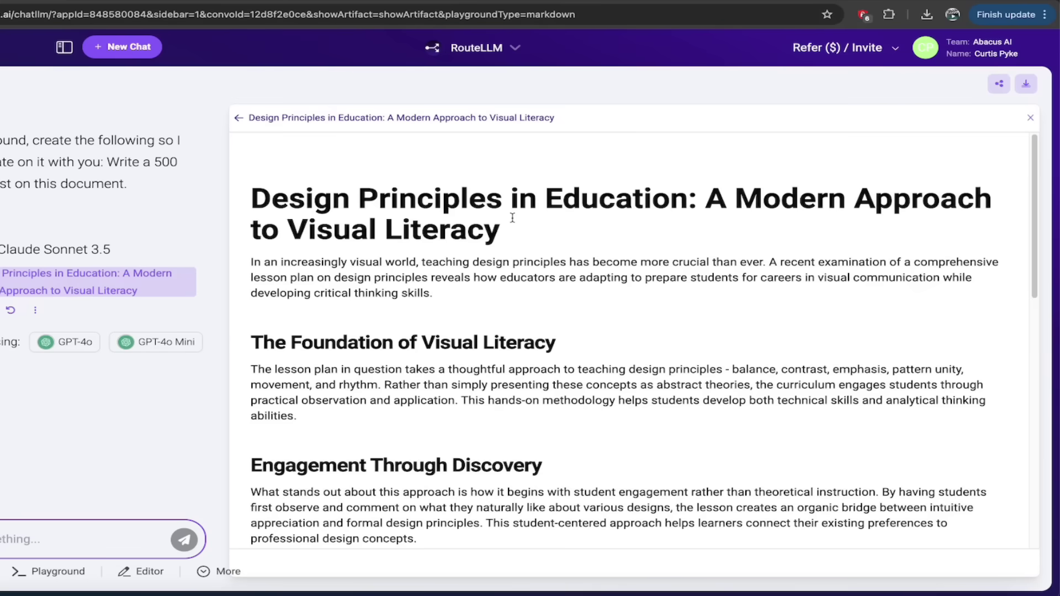
{"action": "left_click_drag", "start_coordinate": [530, 233], "coordinate": [279, 212]}
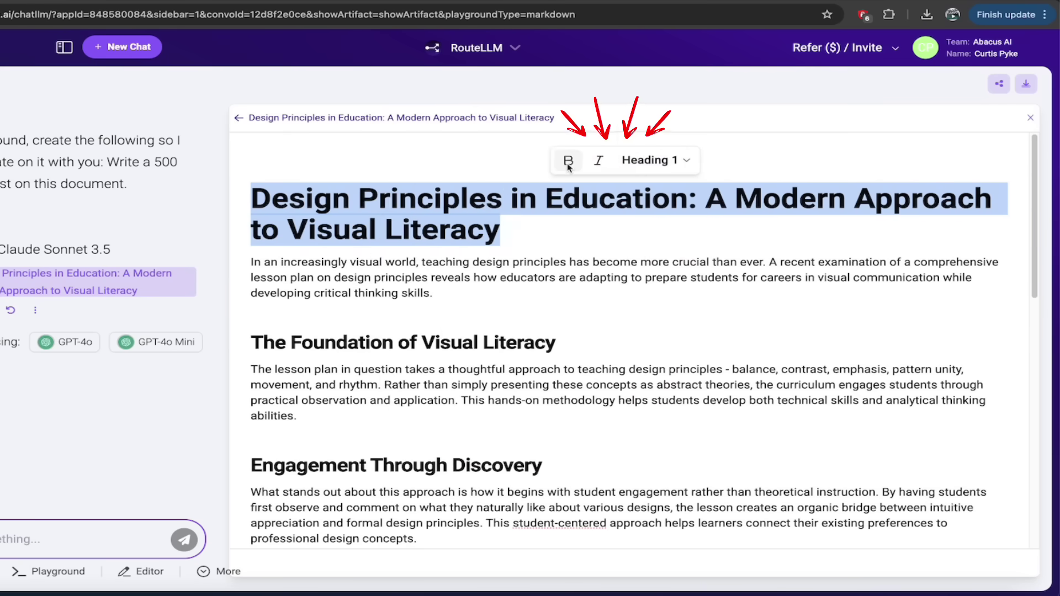
{"action": "left_click", "coordinate": [598, 160]}
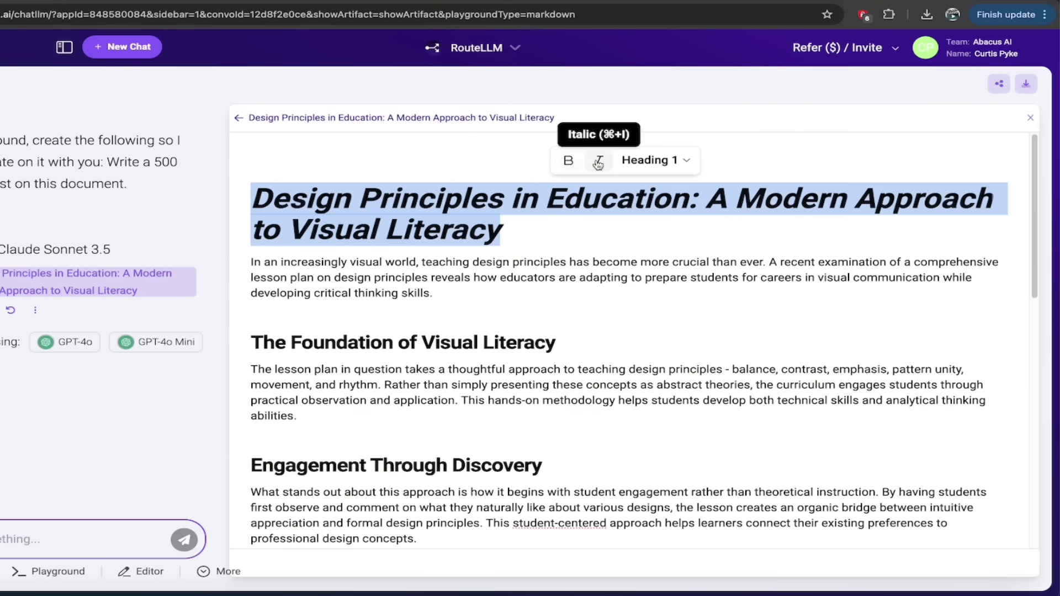
{"action": "left_click", "coordinate": [598, 160]}
{"action": "left_click", "coordinate": [543, 243]}
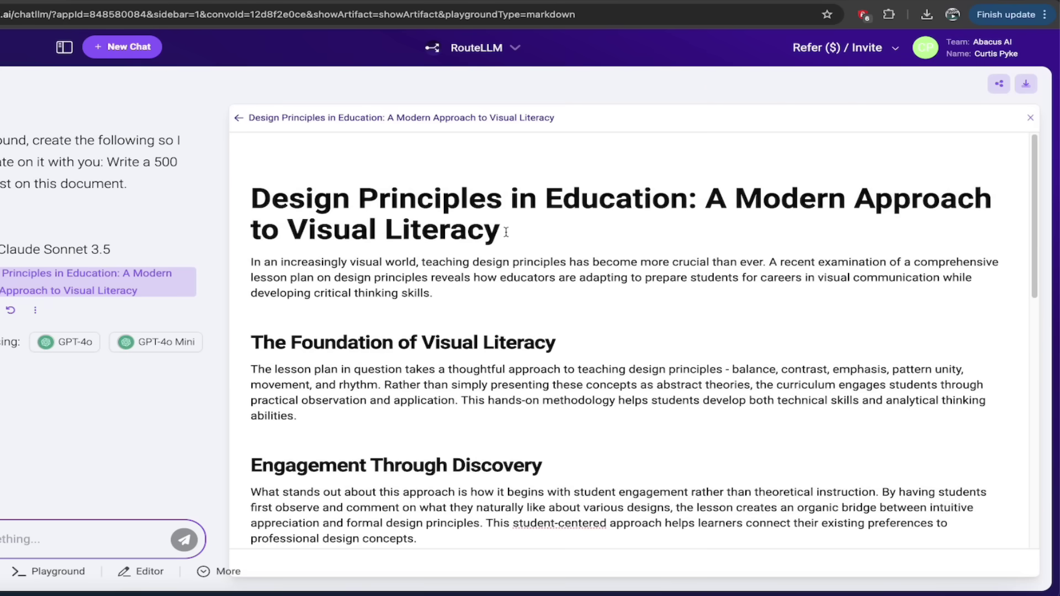
{"action": "left_click_drag", "start_coordinate": [505, 232], "coordinate": [386, 235]}
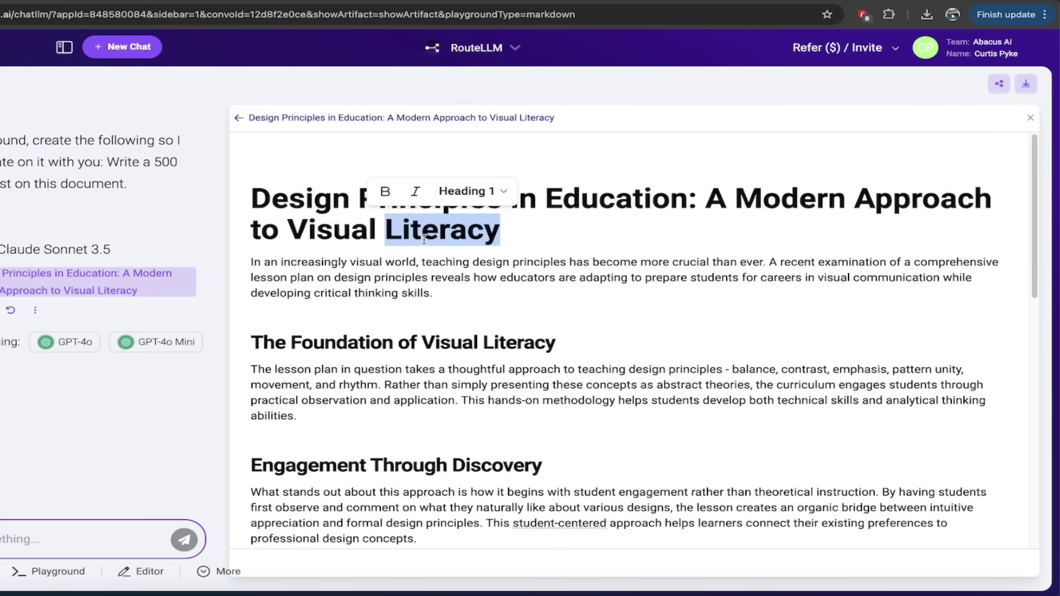
{"action": "type", "text": "Design"}
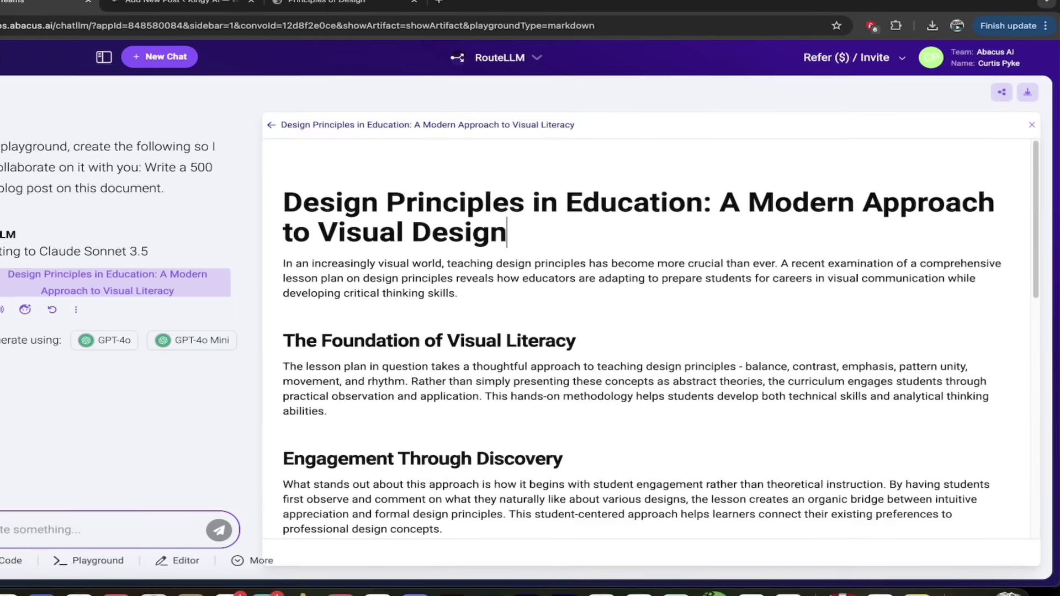
Step: Select the whole blog post from its heading through the closing section
{"action": "scroll", "coordinate": [469, 250], "scroll_direction": "down", "scroll_amount": 3}
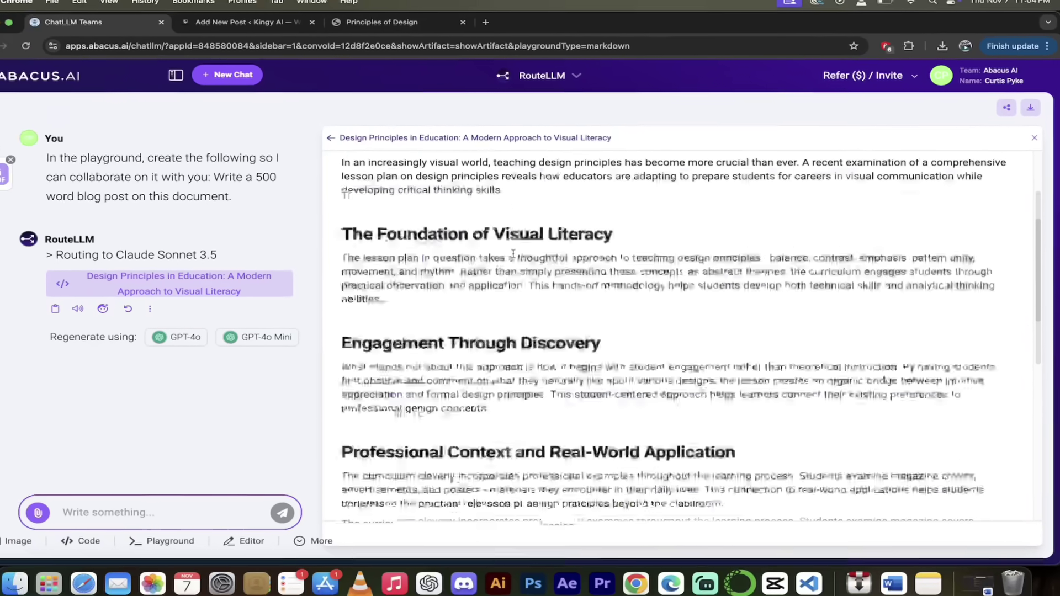
{"action": "scroll", "coordinate": [513, 254], "scroll_direction": "down", "scroll_amount": 10}
{"action": "scroll", "coordinate": [513, 253], "scroll_direction": "up", "scroll_amount": 15}
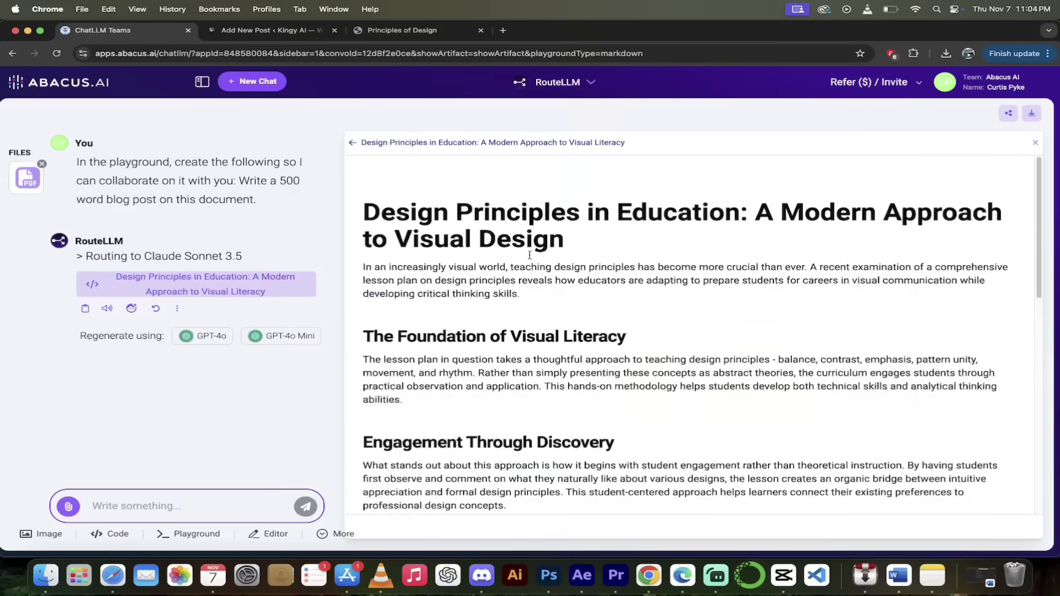
{"action": "left_click_drag", "start_coordinate": [364, 210], "coordinate": [827, 496]}
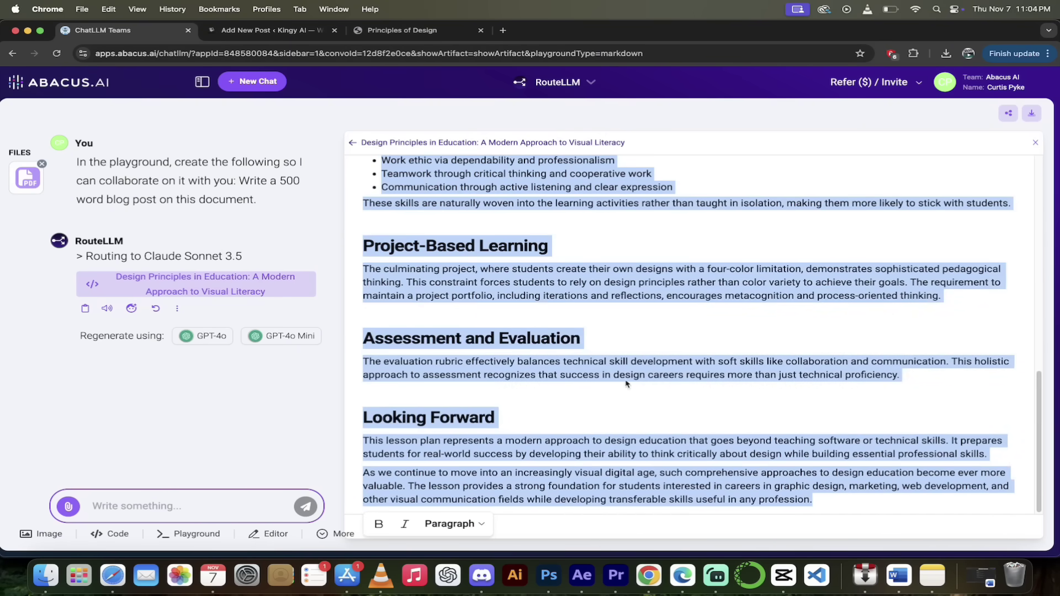
Step: Paste the copied blog post into the new WordPress post body, then return to ChatLLM Teams
{"action": "left_click", "coordinate": [236, 33]}
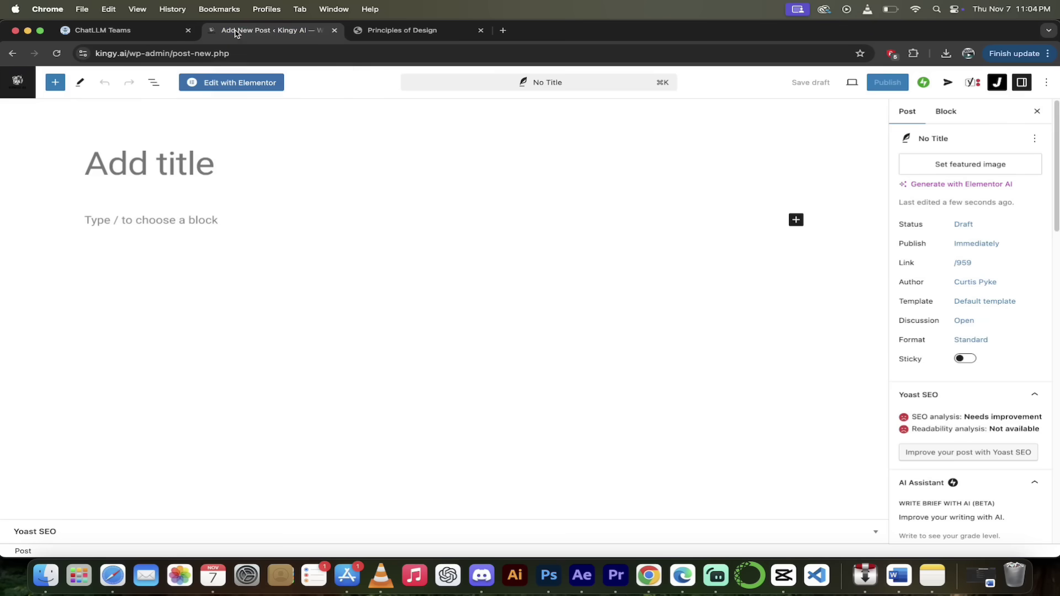
{"action": "left_click", "coordinate": [134, 223]}
{"action": "left_click", "coordinate": [150, 207]}
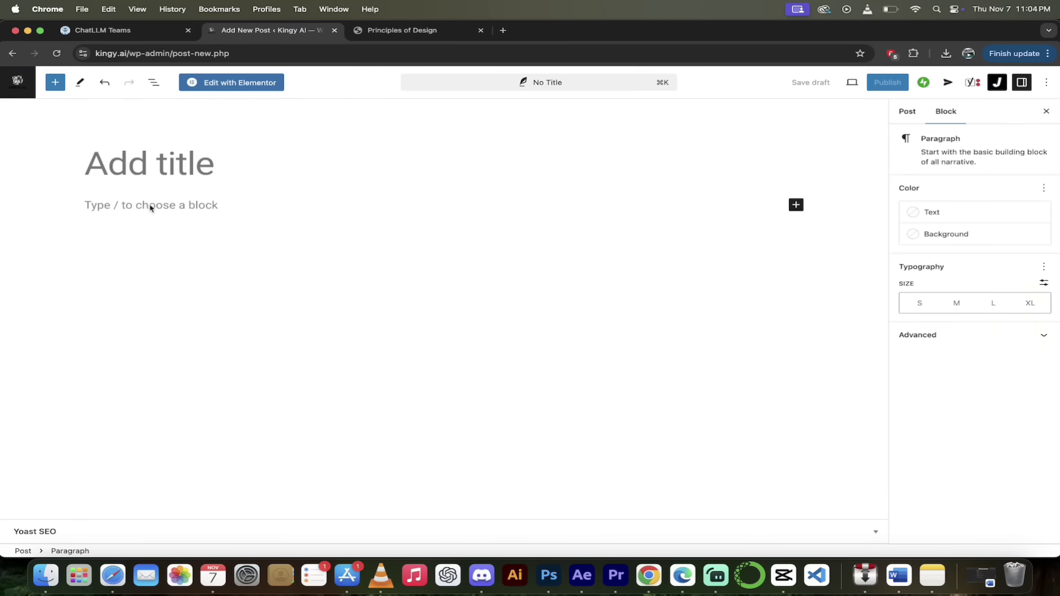
{"action": "key", "text": "super+v"}
{"action": "scroll", "coordinate": [196, 185], "scroll_direction": "up", "scroll_amount": 20}
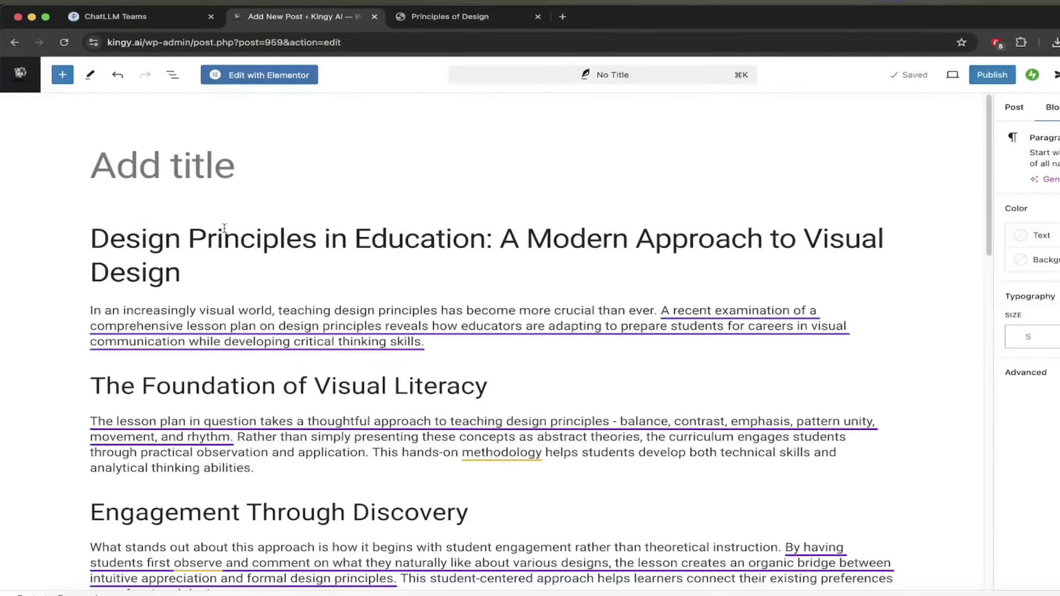
{"action": "left_click", "coordinate": [210, 223]}
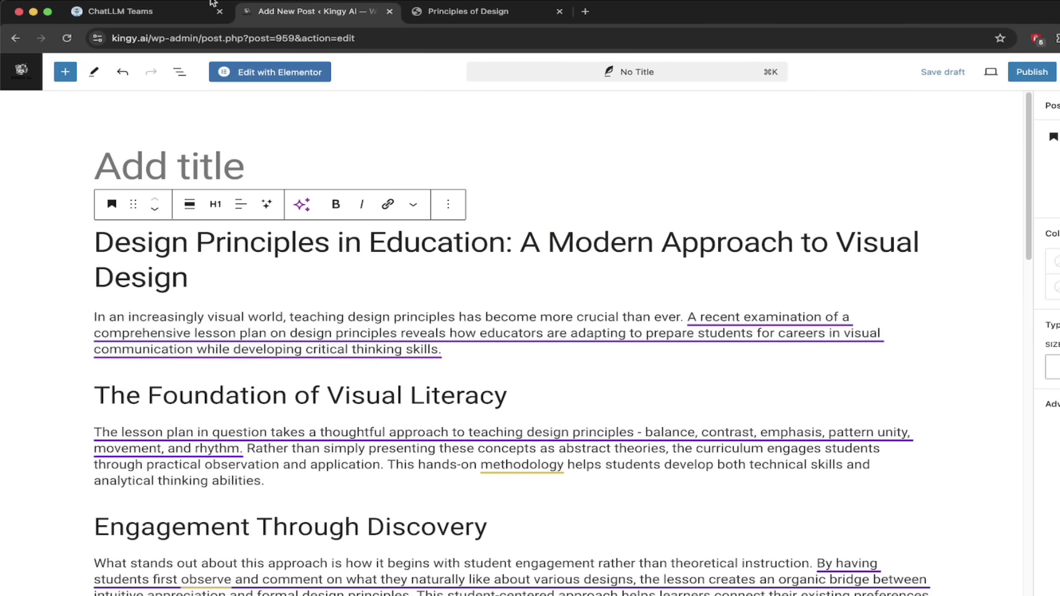
{"action": "left_click", "coordinate": [147, 15]}
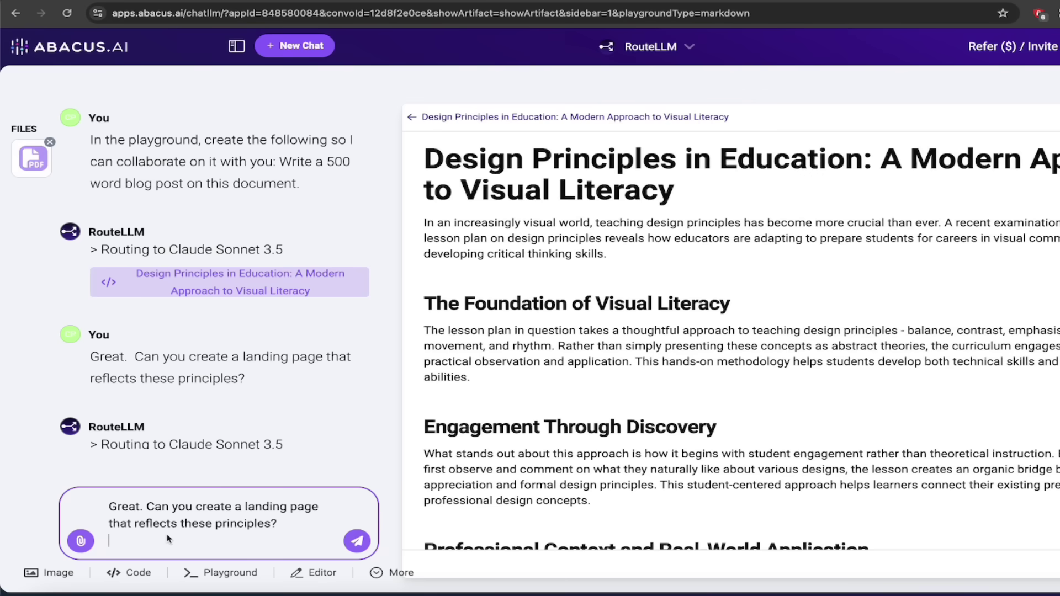
Step: Remove the trailing blank line and submit the landing page request
{"action": "key", "text": "BackSpace"}
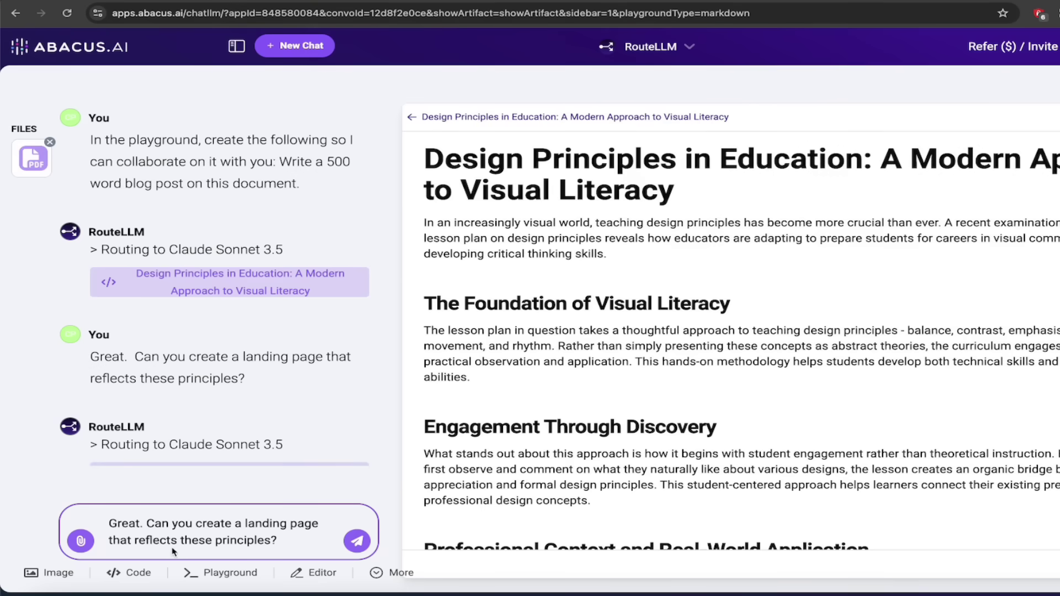
{"action": "left_click", "coordinate": [358, 544]}
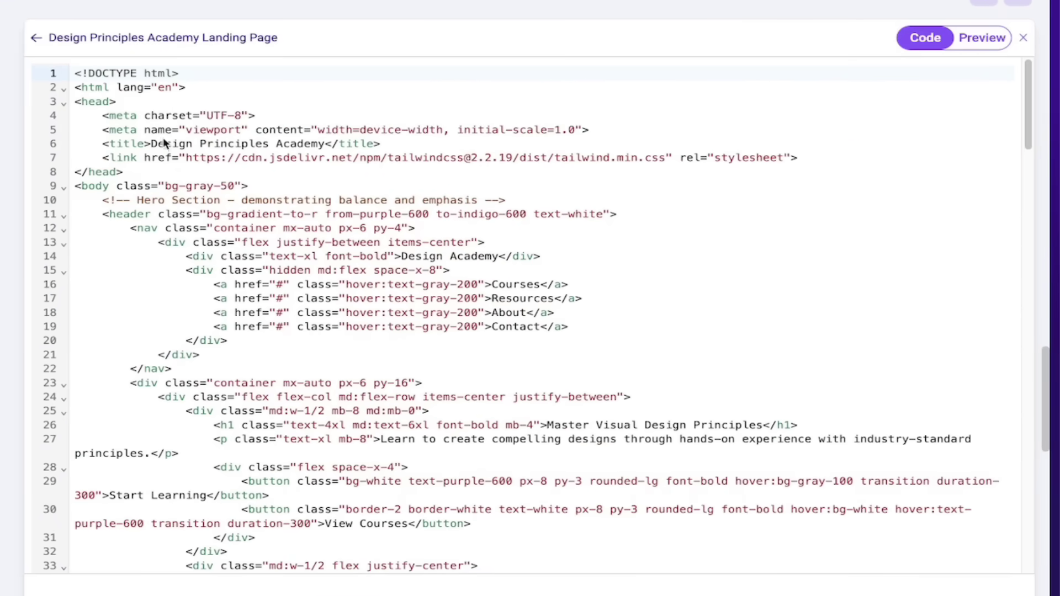
Step: Scroll through the generated Design Principles Academy landing page HTML code
{"action": "scroll", "coordinate": [202, 134], "scroll_direction": "down", "scroll_amount": 1}
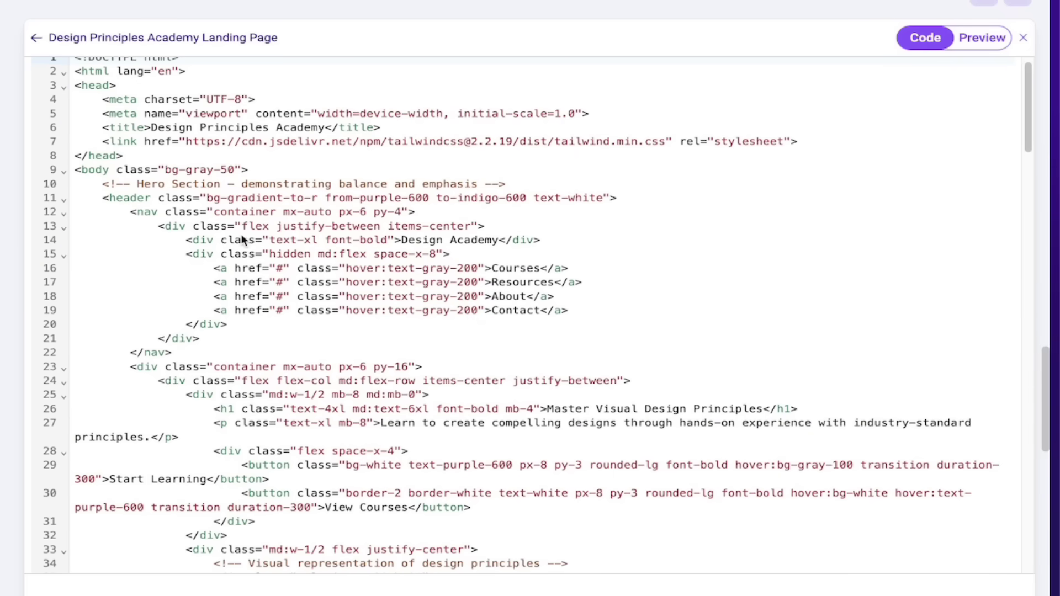
{"action": "scroll", "coordinate": [241, 237], "scroll_direction": "down", "scroll_amount": 3}
{"action": "scroll", "coordinate": [241, 238], "scroll_direction": "up", "scroll_amount": 2}
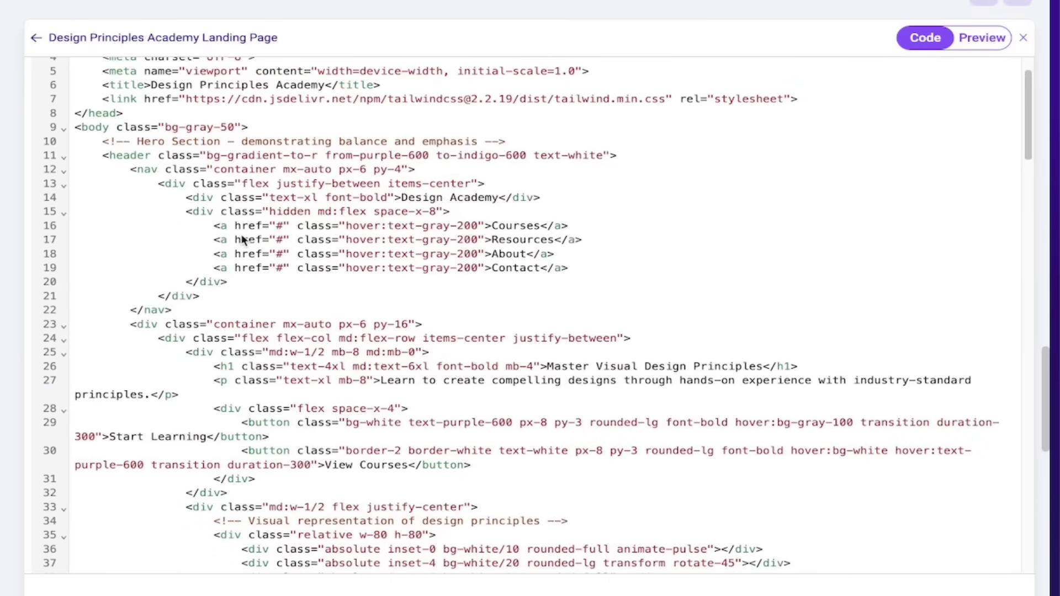
{"action": "scroll", "coordinate": [241, 234], "scroll_direction": "down", "scroll_amount": 20}
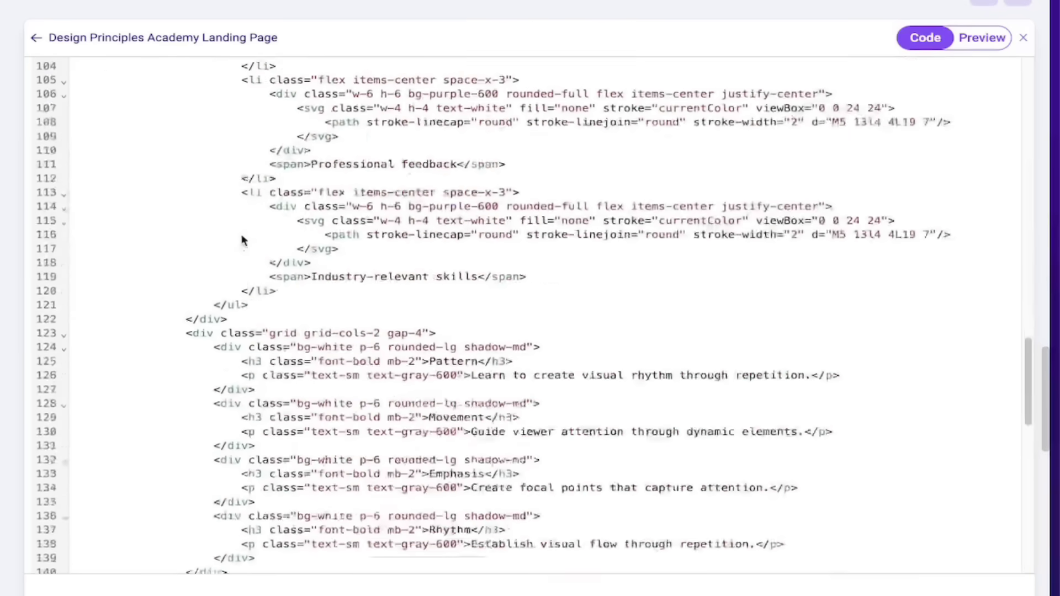
{"action": "scroll", "coordinate": [241, 234], "scroll_direction": "down", "scroll_amount": 15}
{"action": "scroll", "coordinate": [240, 237], "scroll_direction": "up", "scroll_amount": 20}
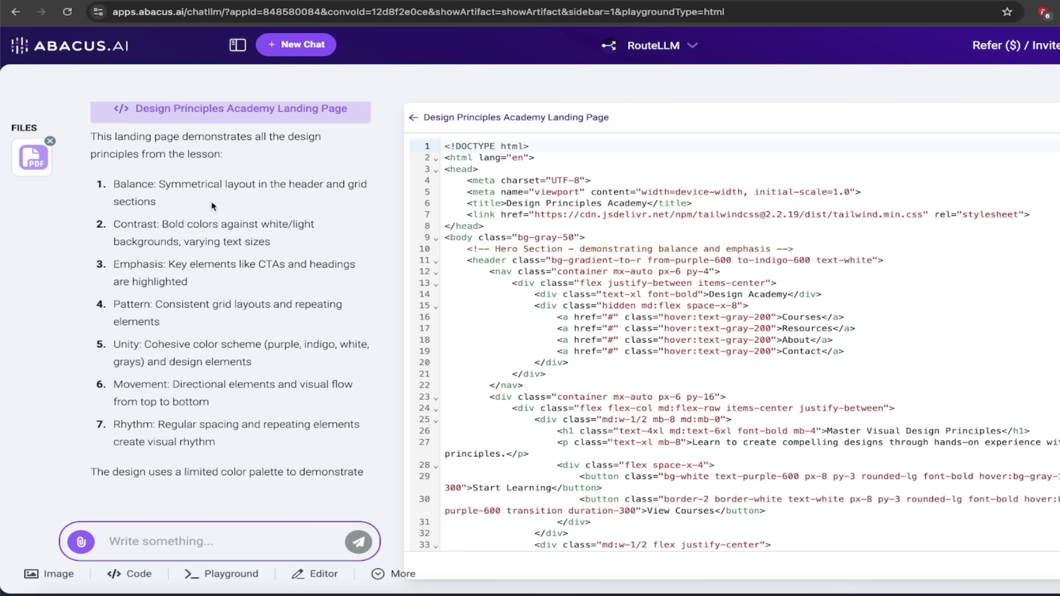
{"action": "scroll", "coordinate": [199, 143], "scroll_direction": "down", "scroll_amount": 1}
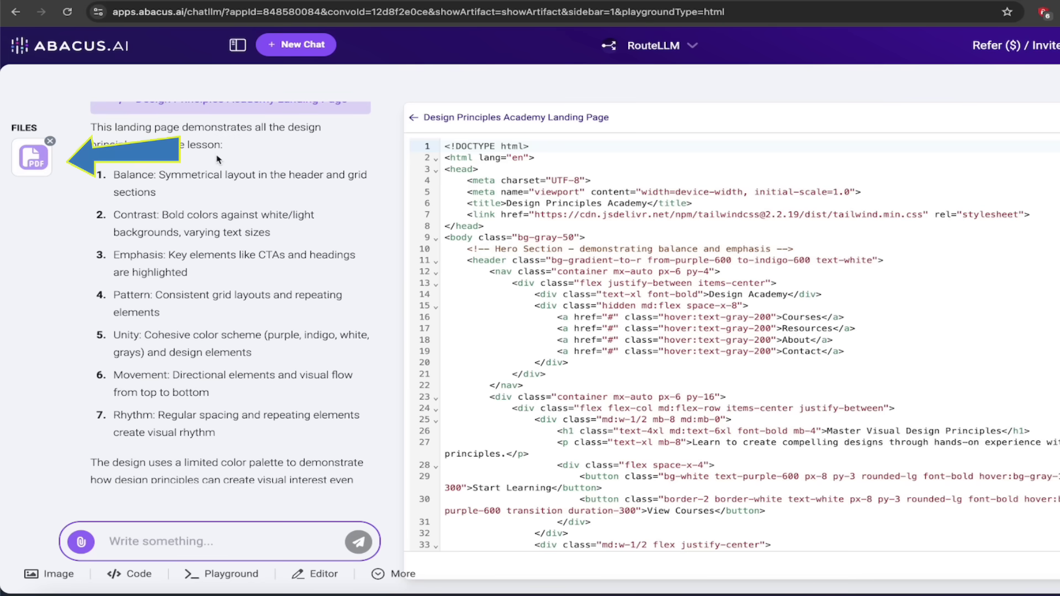
{"action": "scroll", "coordinate": [237, 208], "scroll_direction": "down", "scroll_amount": 1}
{"action": "scroll", "coordinate": [251, 258], "scroll_direction": "up", "scroll_amount": 1}
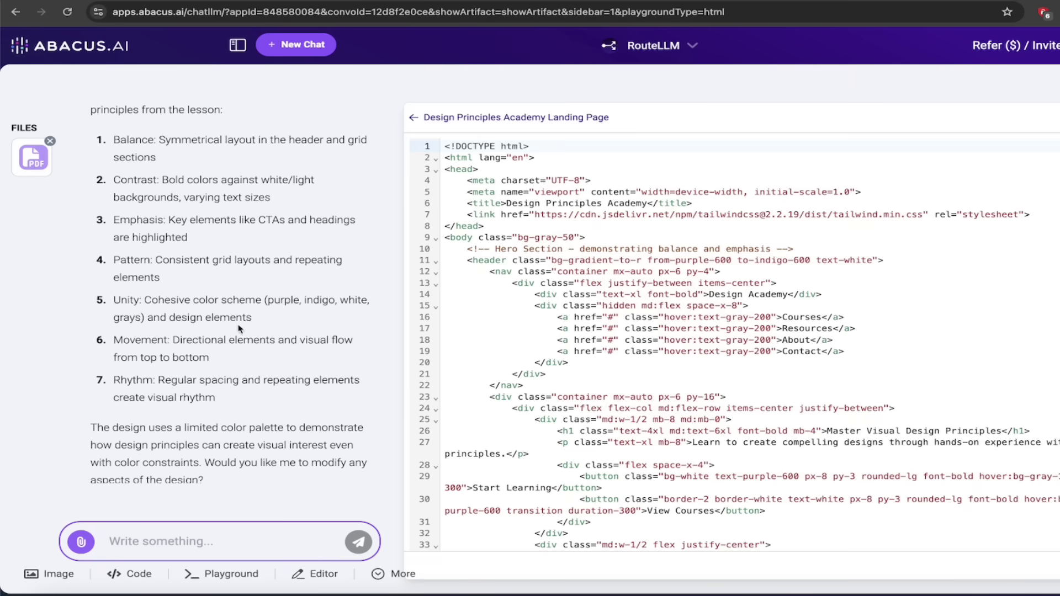
{"action": "scroll", "coordinate": [232, 312], "scroll_direction": "down", "scroll_amount": 1}
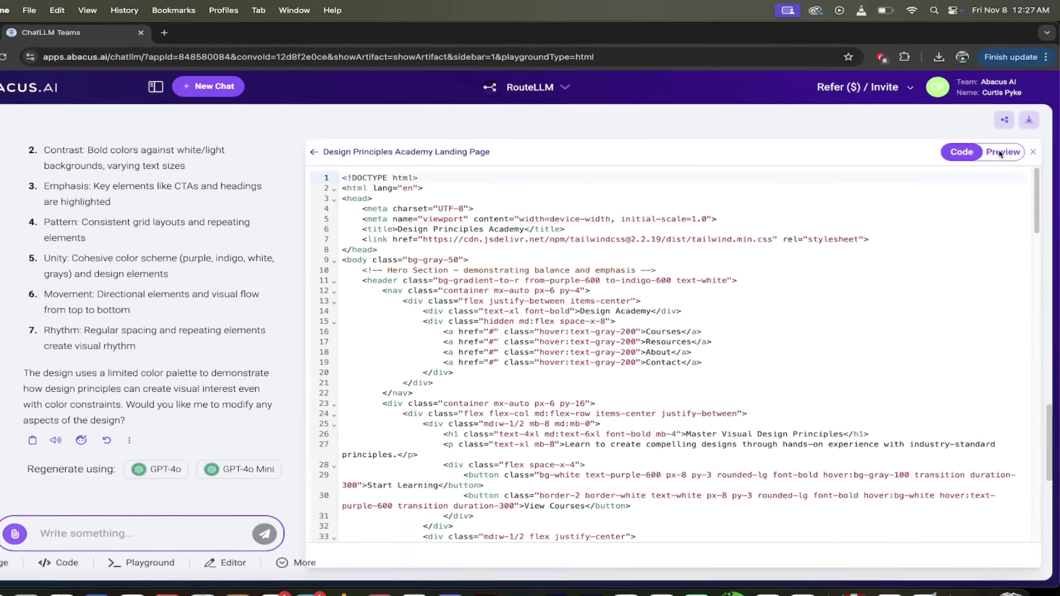
Step: Preview the purple 'Master Visual Design Principles' page and scroll through its sections
{"action": "left_click", "coordinate": [1004, 145]}
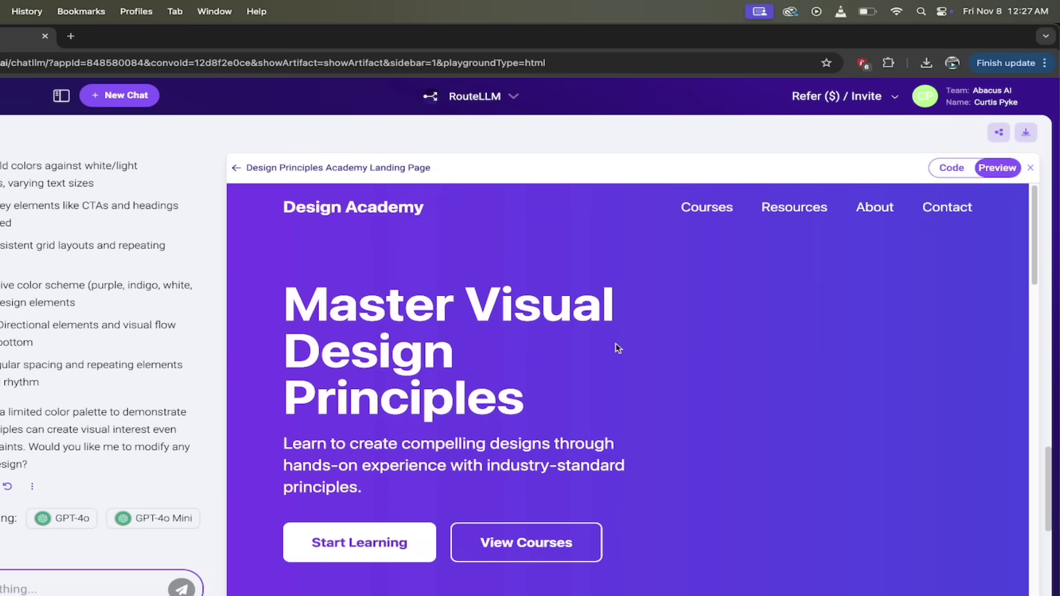
{"action": "scroll", "coordinate": [616, 348], "scroll_direction": "down", "scroll_amount": 10}
{"action": "scroll", "coordinate": [617, 346], "scroll_direction": "down", "scroll_amount": 12}
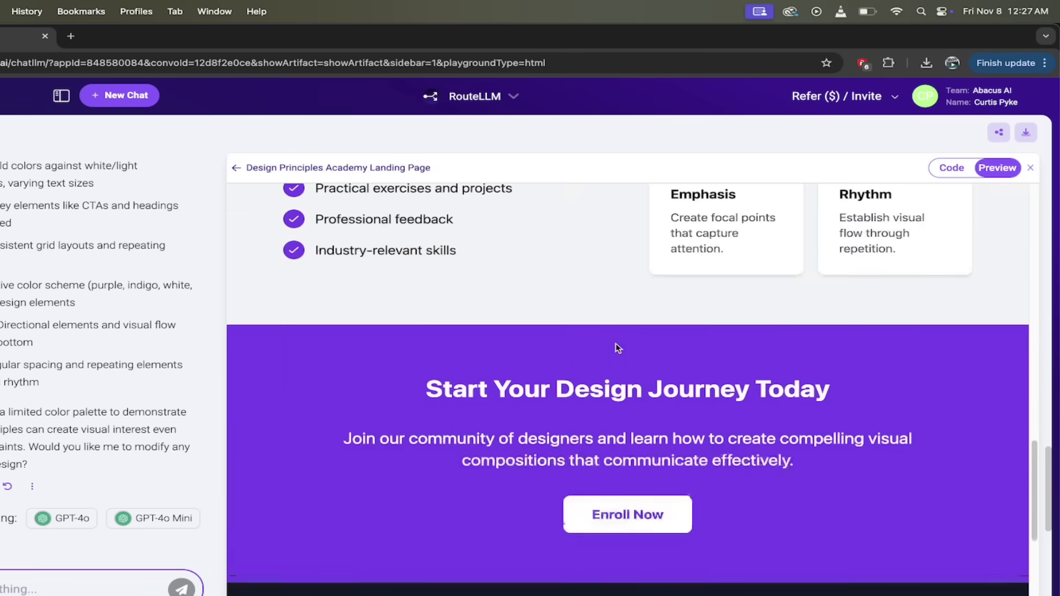
{"action": "scroll", "coordinate": [618, 347], "scroll_direction": "up", "scroll_amount": 3}
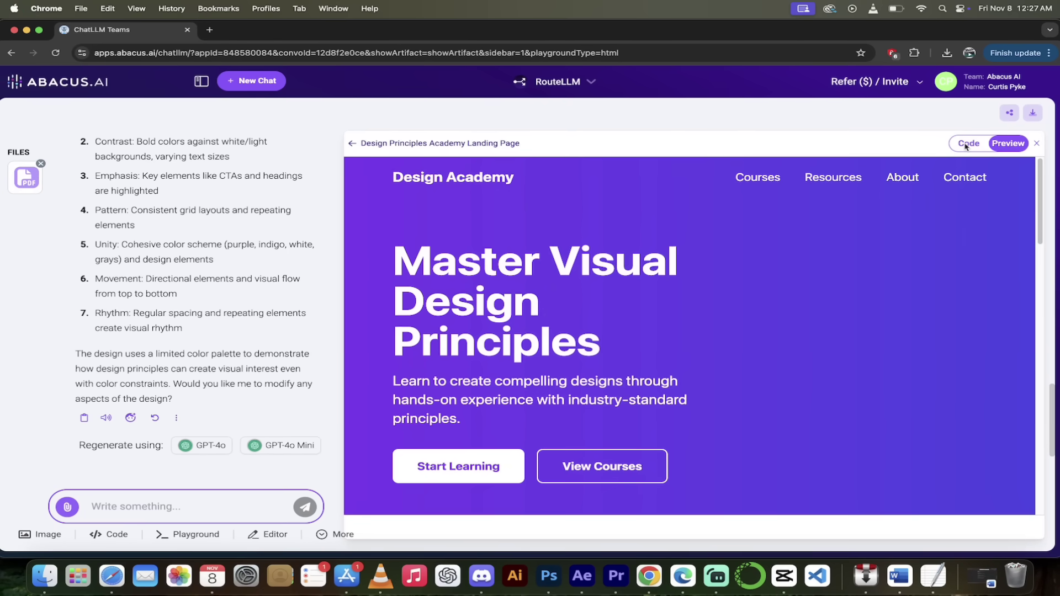
Step: From the landing page code, ask the assistant: 'Let's make this a mod and green color style instead.'
{"action": "left_click", "coordinate": [968, 144]}
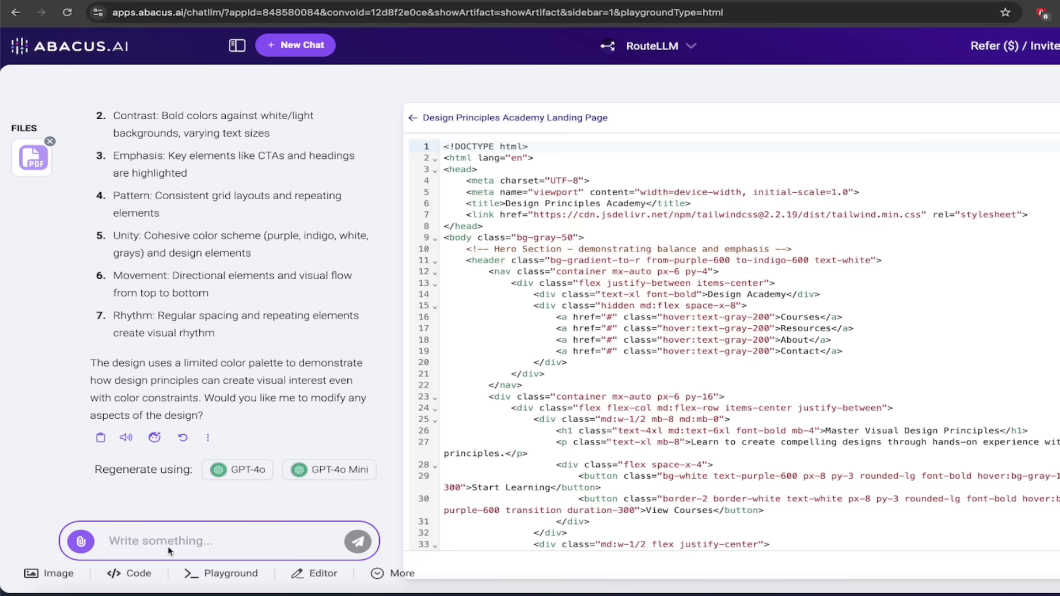
{"action": "left_click", "coordinate": [169, 550]}
{"action": "type", "text": "Let's make this "}
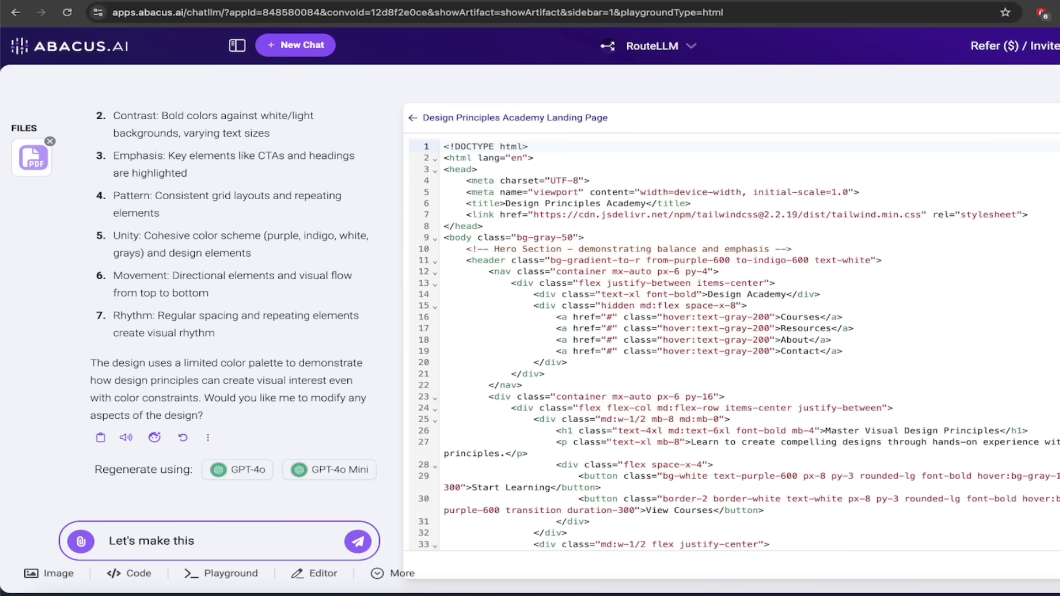
{"action": "type", "text": "a mo"}
{"action": "type", "text": "d and green color st"}
{"action": "type", "text": "yle"}
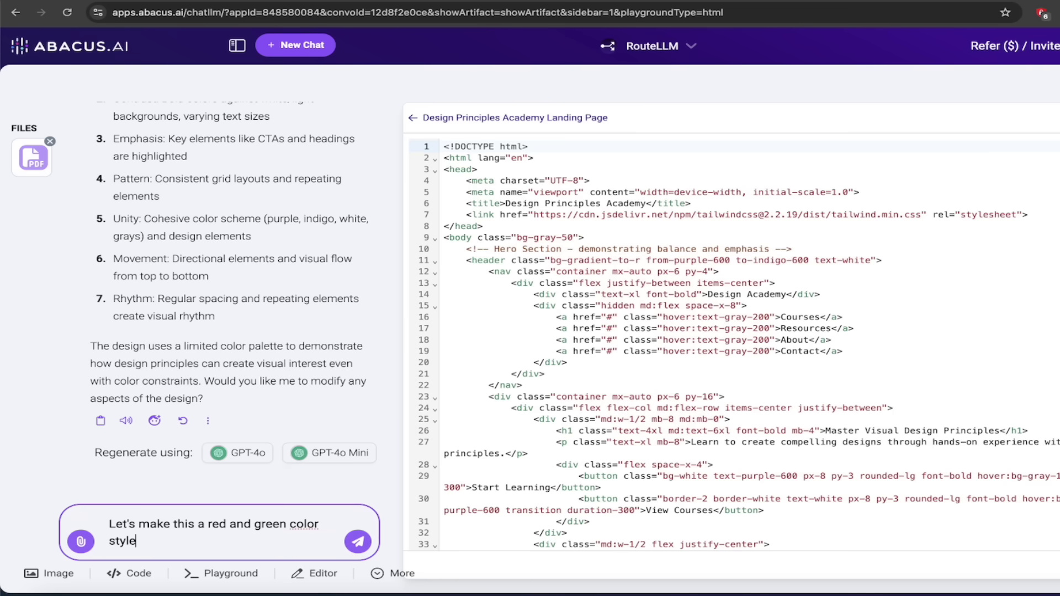
{"action": "type", "text": " instead."}
{"action": "key", "text": "Return"}
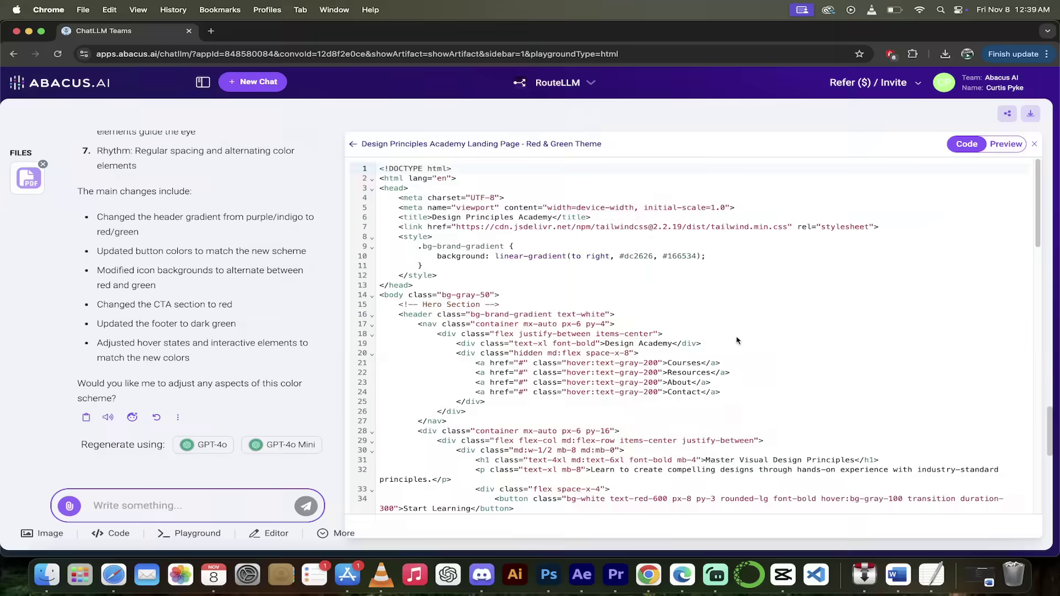
{"action": "scroll", "coordinate": [223, 249], "scroll_direction": "up", "scroll_amount": 2}
{"action": "scroll", "coordinate": [218, 257], "scroll_direction": "down", "scroll_amount": 2}
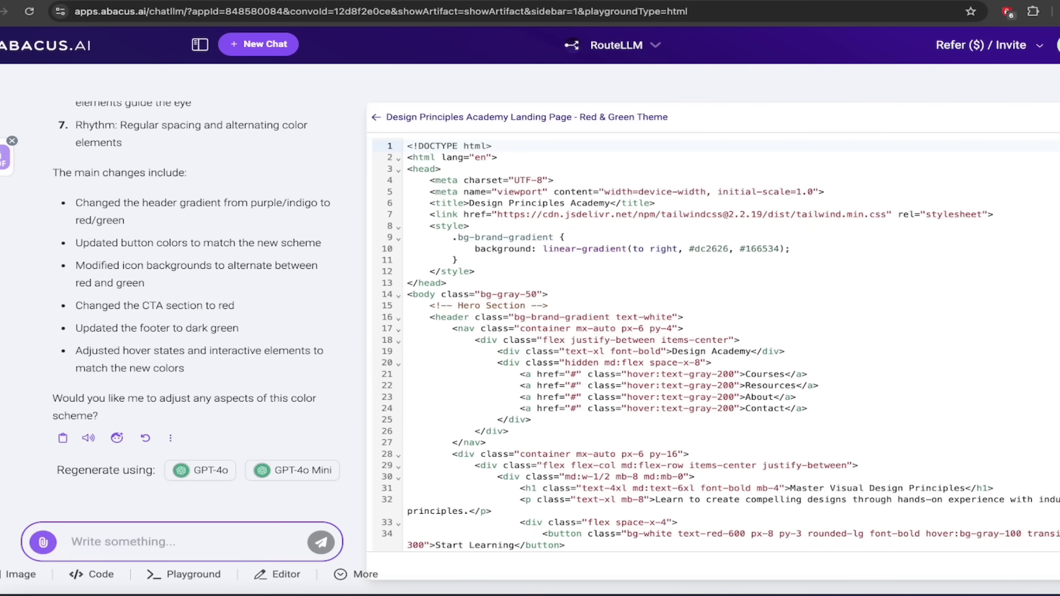
Step: Preview the Red & Green Theme page and scroll through its red-to-green 'Master Visual Design Principles' hero
{"action": "left_click", "coordinate": [994, 117]}
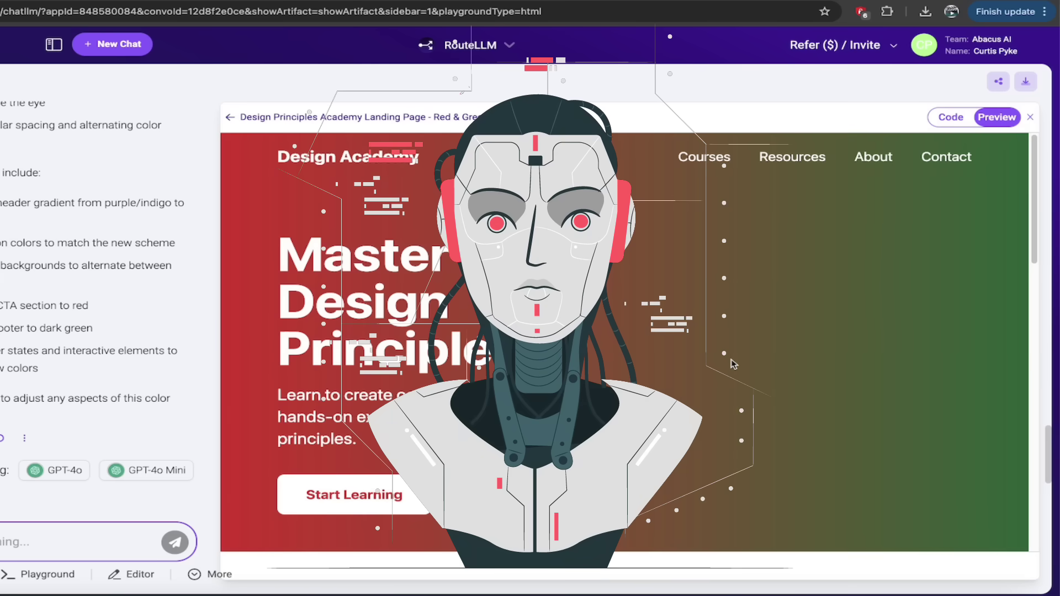
{"action": "scroll", "coordinate": [733, 364], "scroll_direction": "down", "scroll_amount": 1}
{"action": "scroll", "coordinate": [732, 365], "scroll_direction": "down", "scroll_amount": 8}
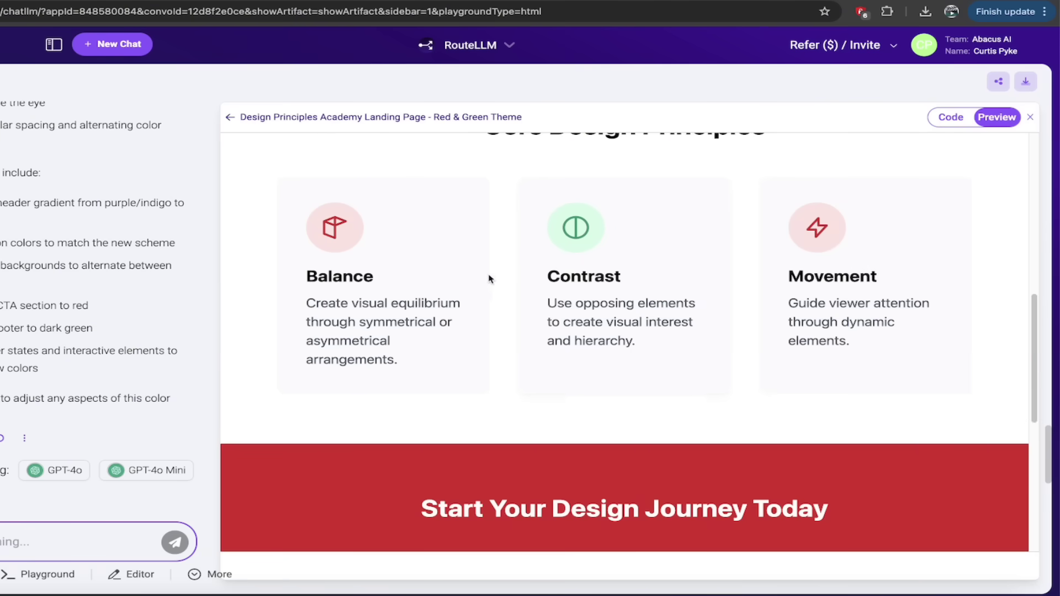
{"action": "scroll", "coordinate": [486, 286], "scroll_direction": "down", "scroll_amount": 3}
{"action": "scroll", "coordinate": [577, 304], "scroll_direction": "up", "scroll_amount": 10}
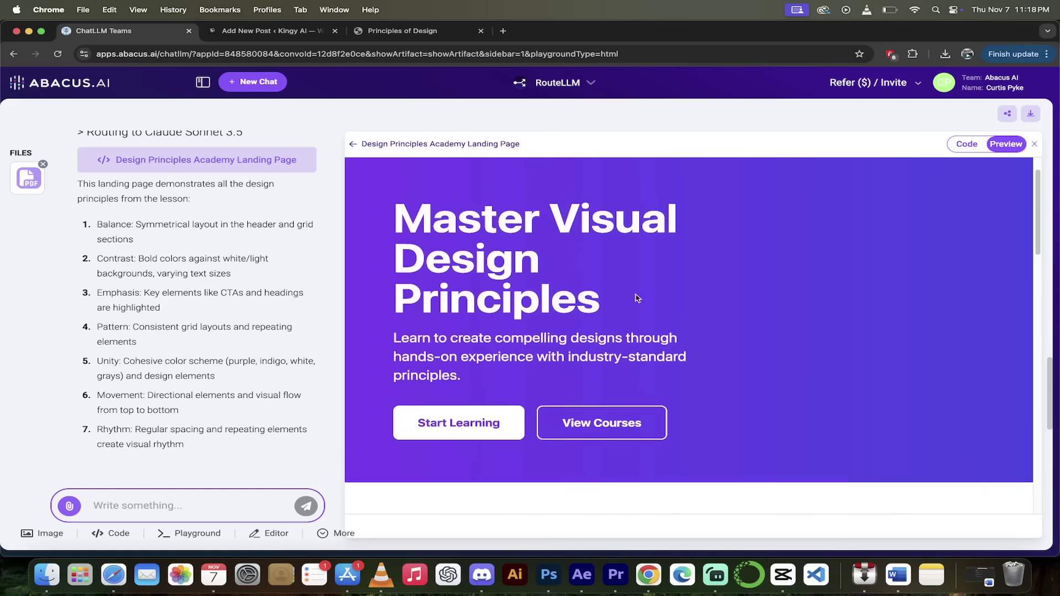
{"action": "scroll", "coordinate": [634, 296], "scroll_direction": "up", "scroll_amount": 1}
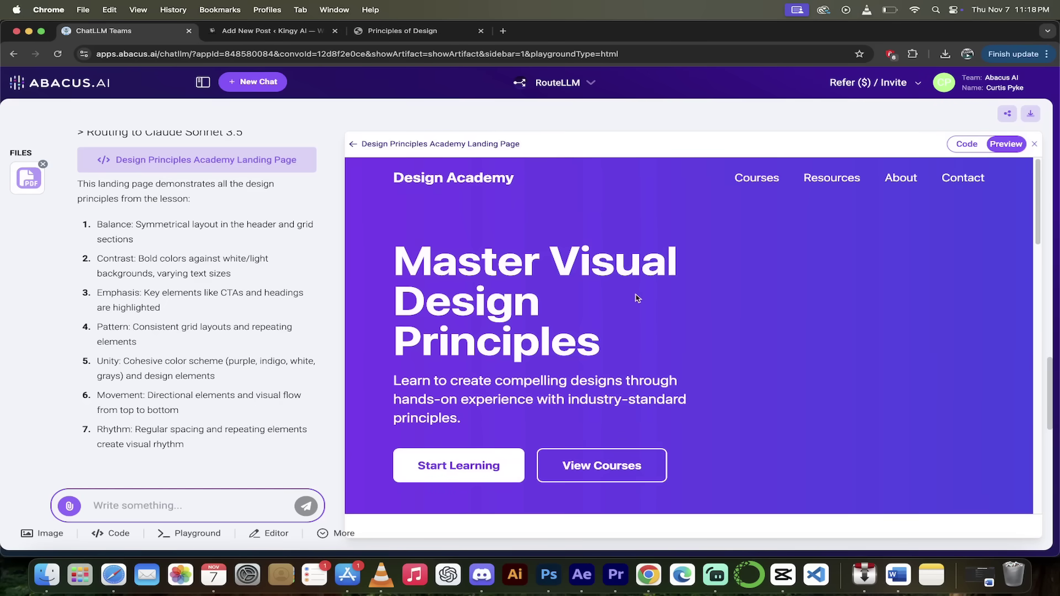